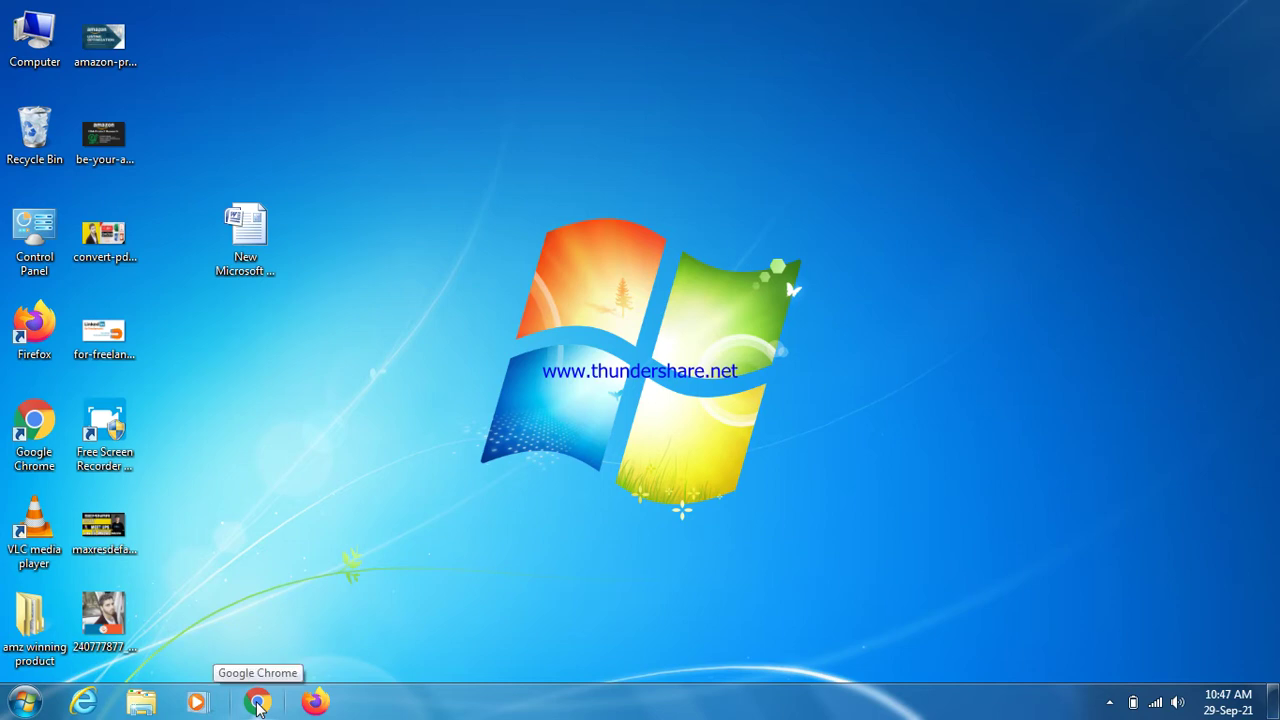
- Launch Google Chrome and go to gmail.com
{"action": "left_click", "coordinate": [257, 703]}
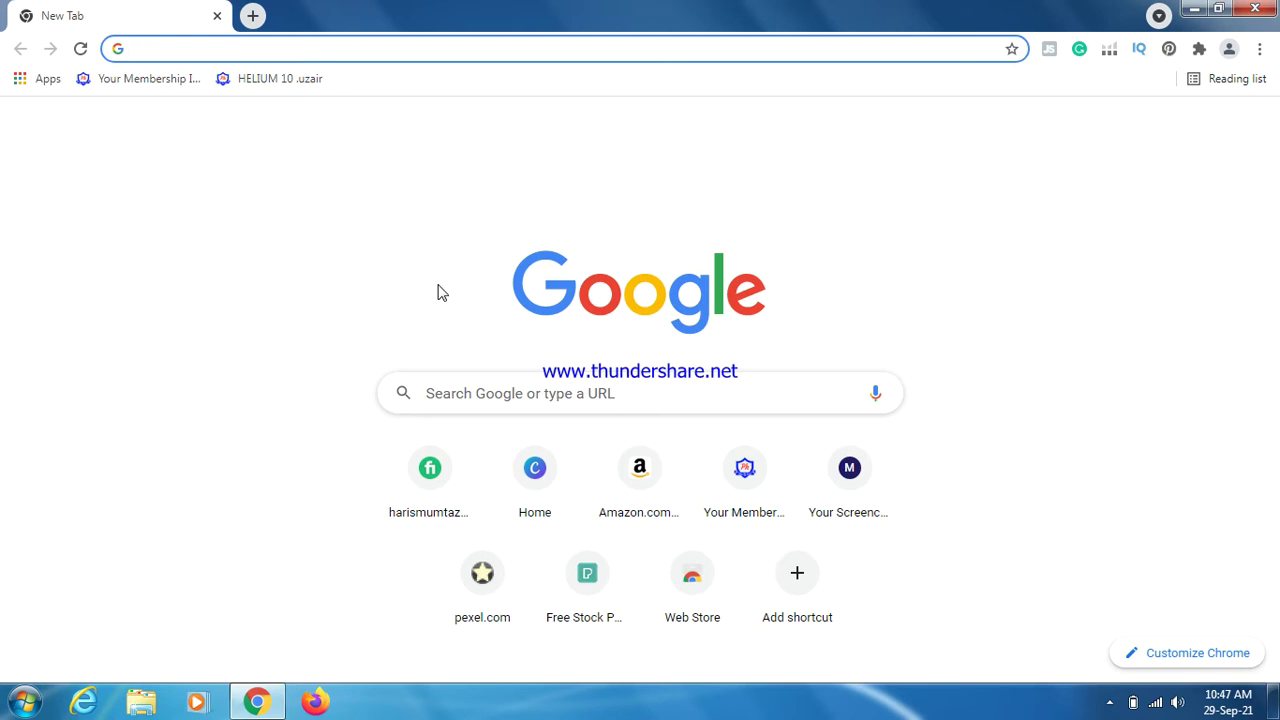
{"action": "left_click", "coordinate": [432, 49]}
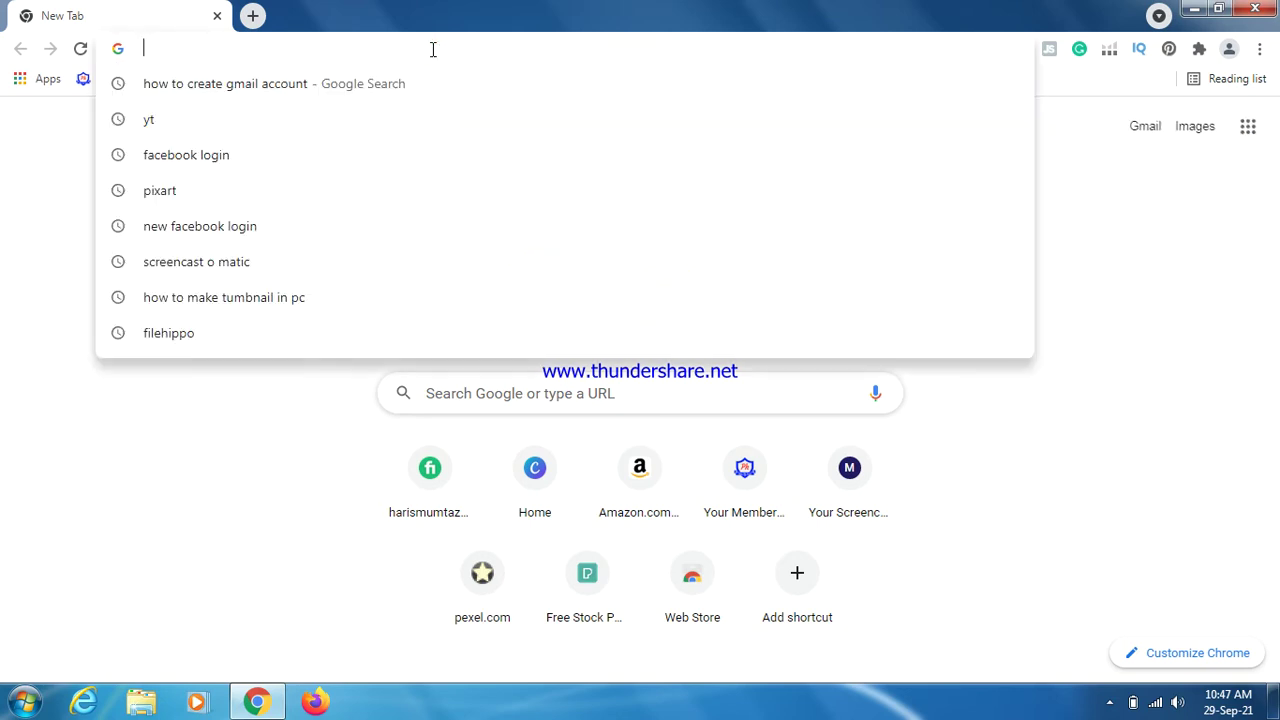
{"action": "type", "text": "gmail"}
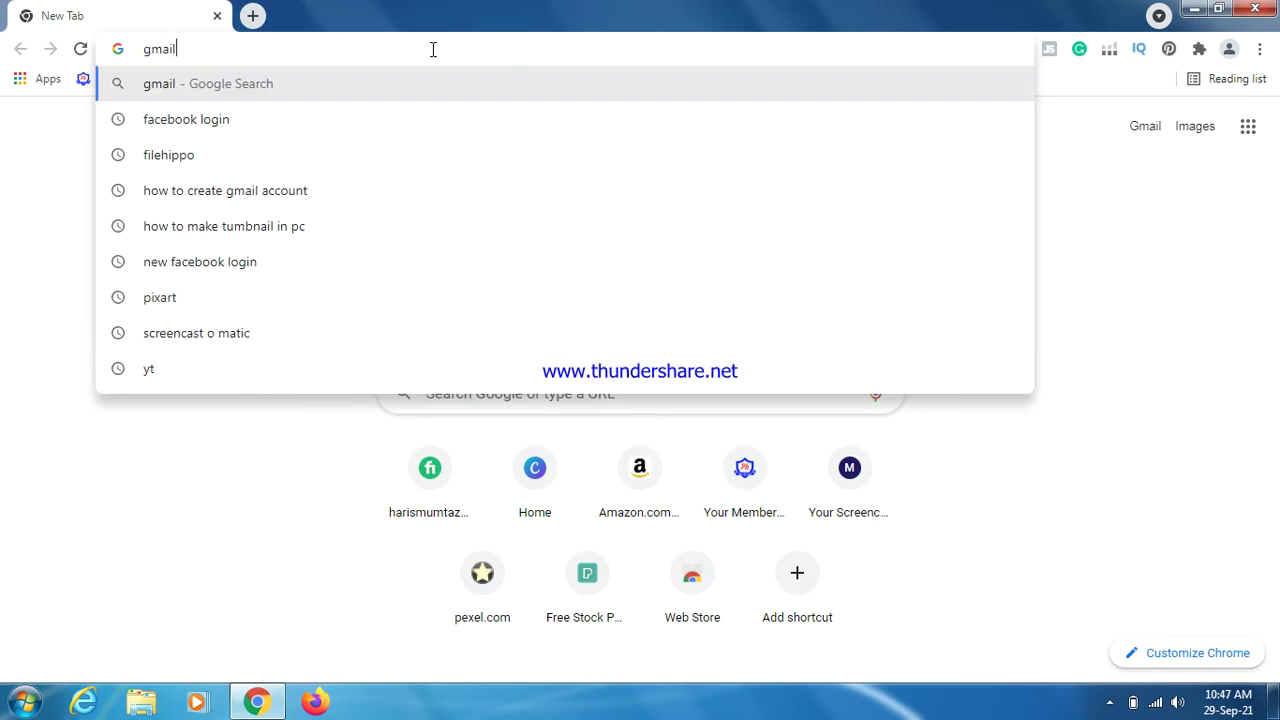
{"action": "type", "text": ".com"}
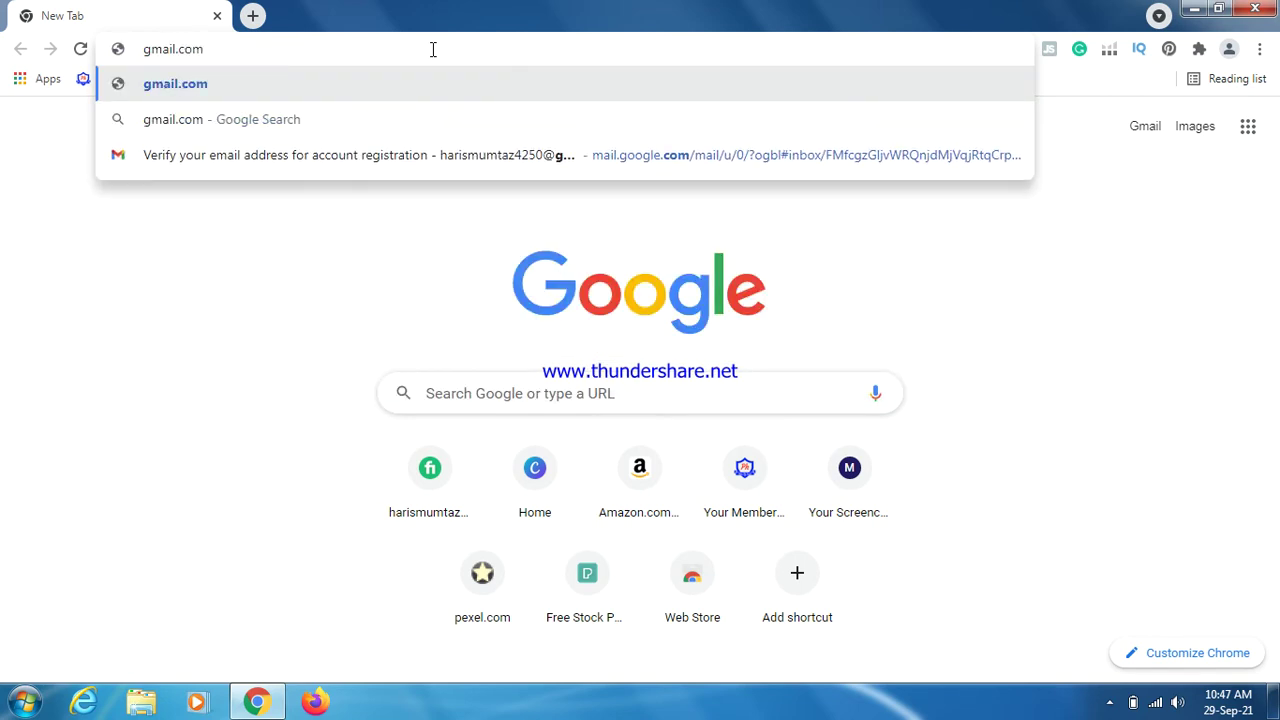
{"action": "key", "text": "Return"}
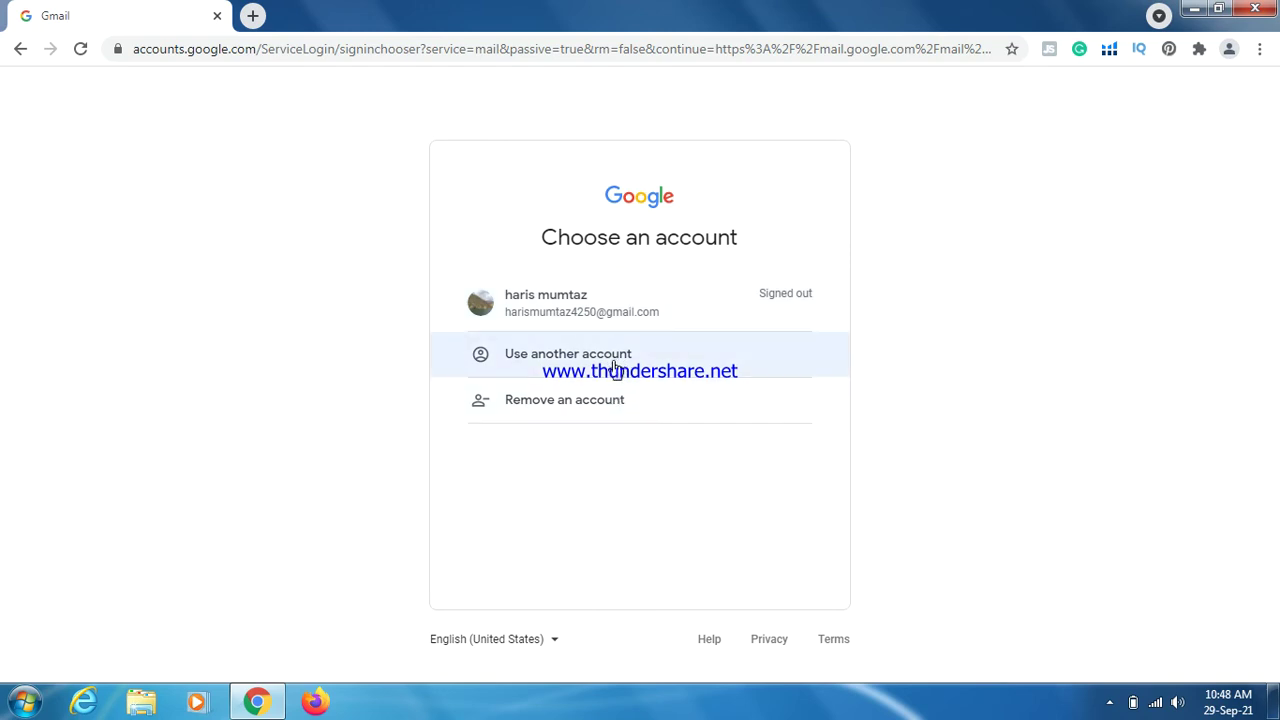
- Switch to another account and choose to create a new Google account for myself
{"action": "left_click", "coordinate": [614, 368]}
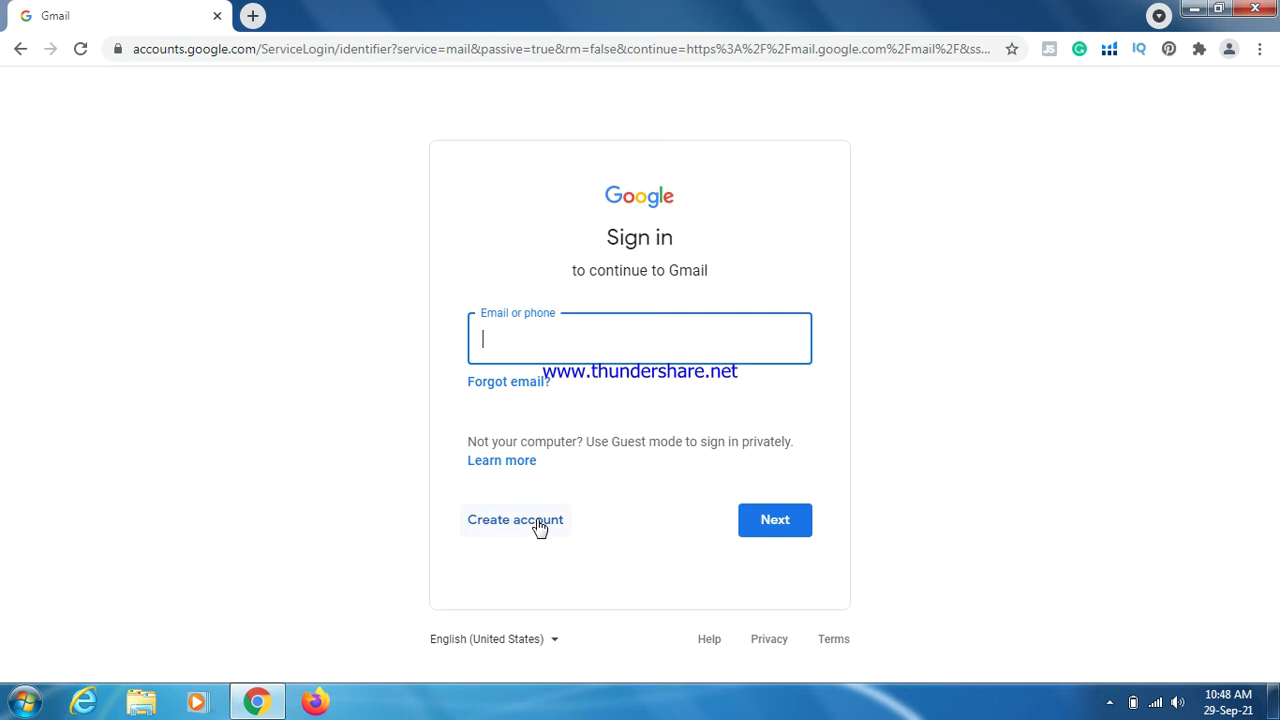
{"action": "left_click", "coordinate": [538, 522]}
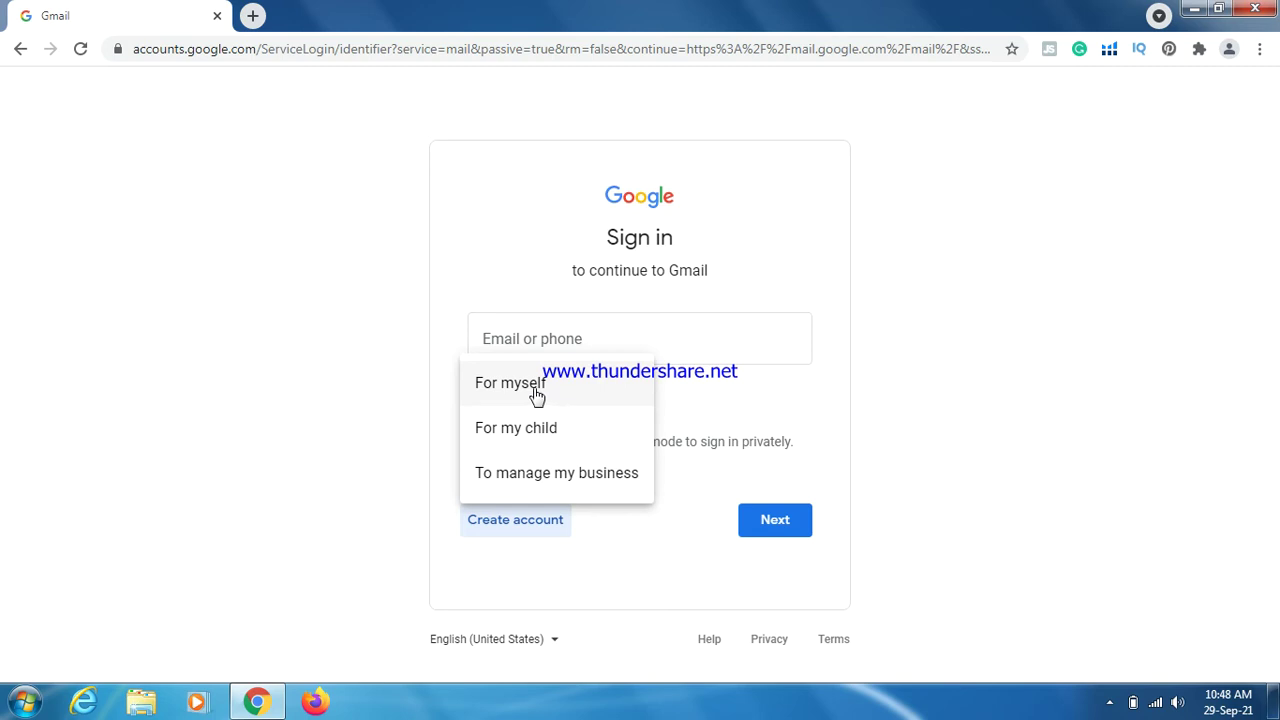
{"action": "left_click", "coordinate": [535, 390]}
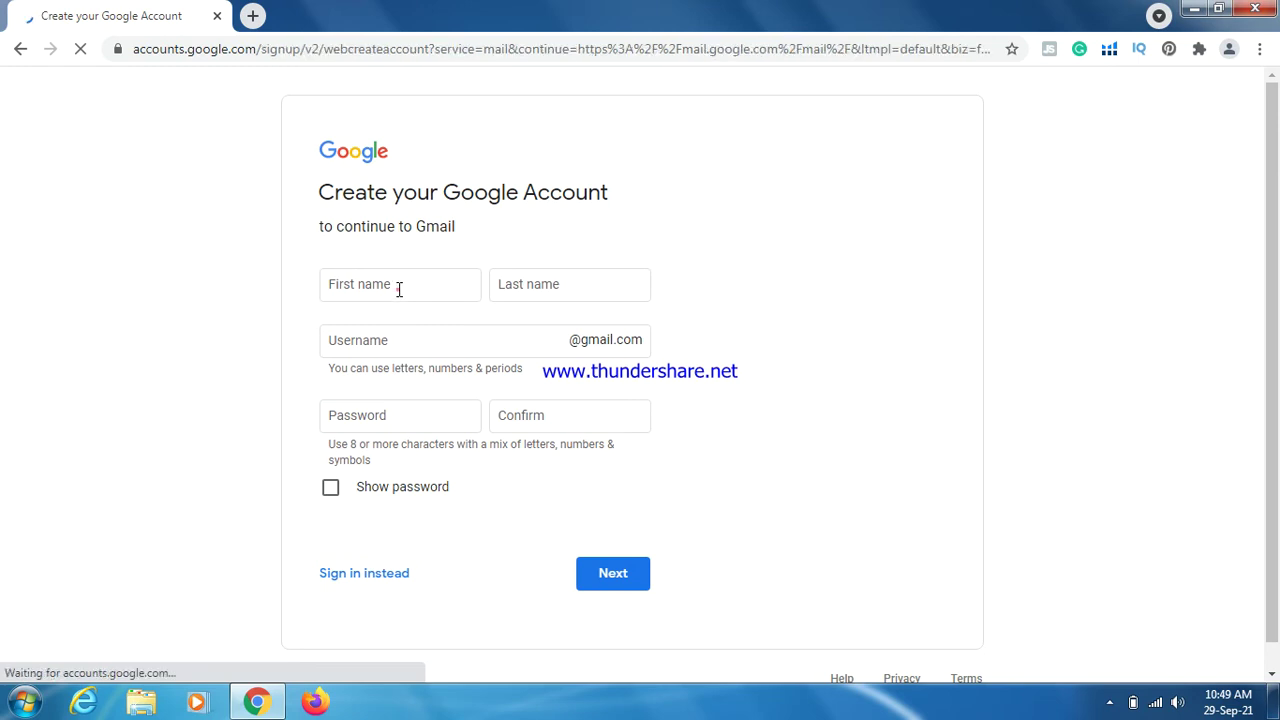
- Enter the user's first and last name, then place the cursor at the suggested username's end
{"action": "left_click", "coordinate": [399, 289]}
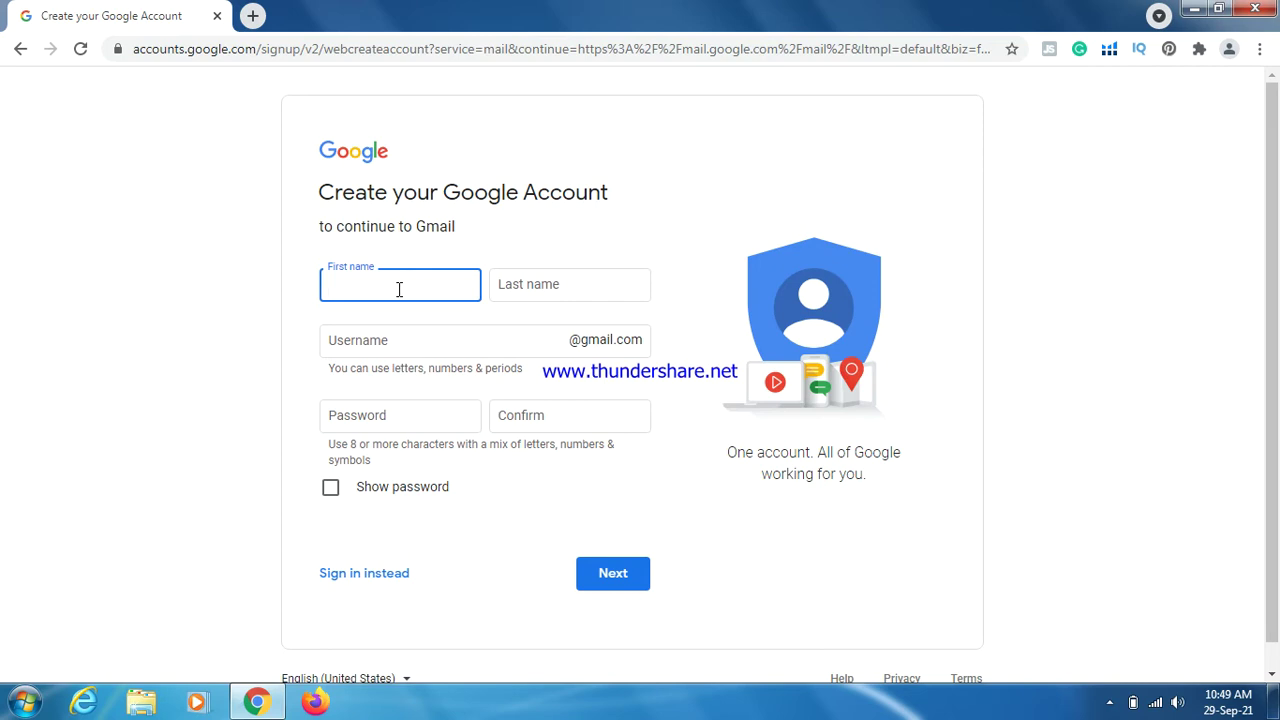
{"action": "type", "text": "haris"}
{"action": "left_click", "coordinate": [512, 284]}
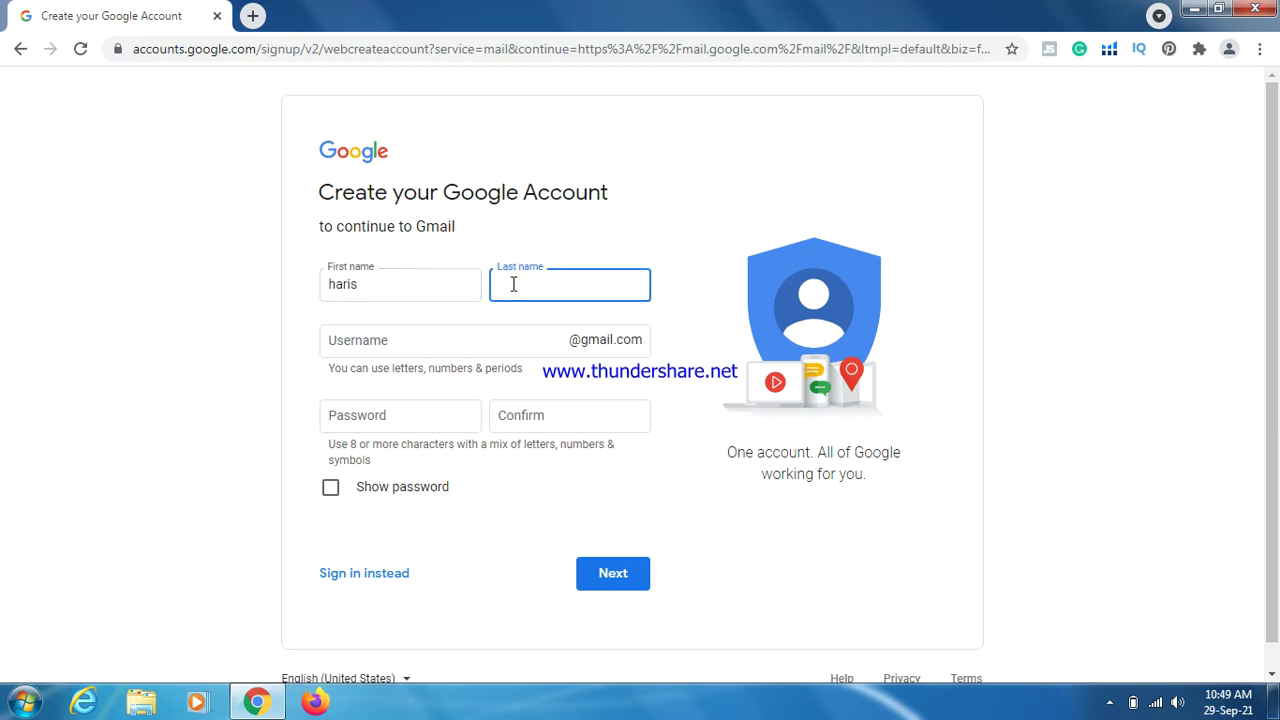
{"action": "type", "text": "mumtaz"}
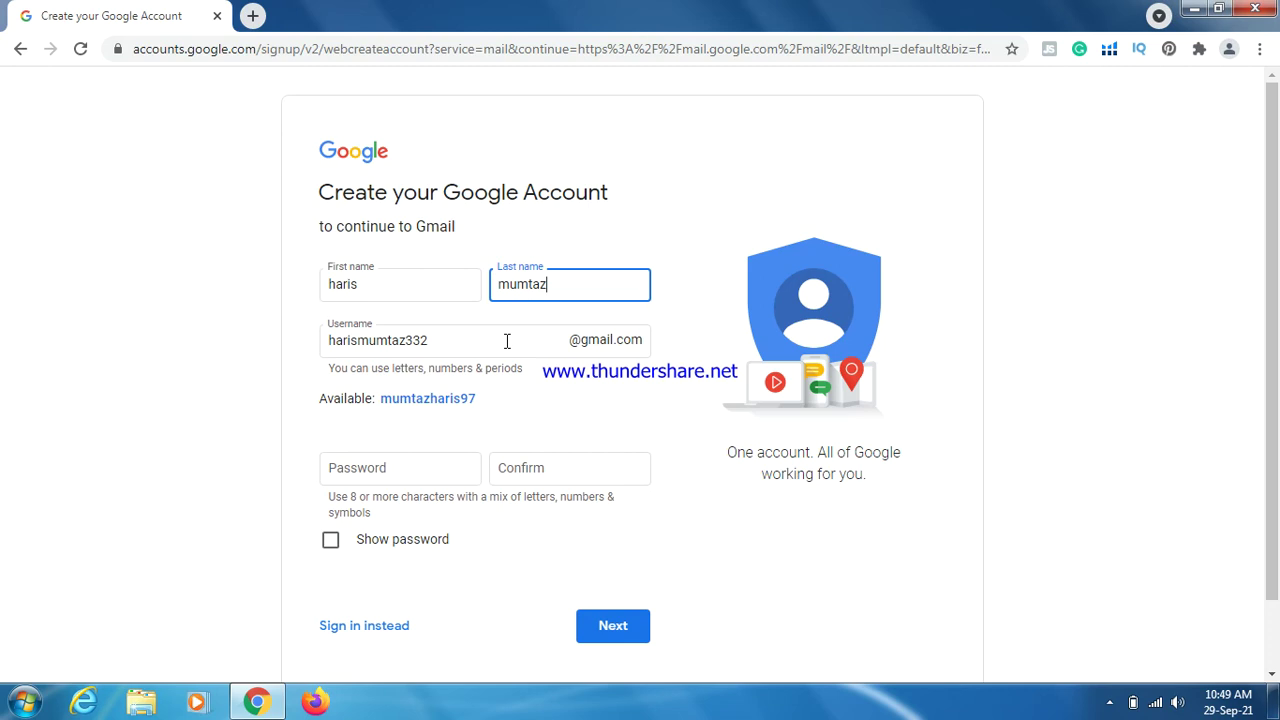
{"action": "left_click_drag", "start_coordinate": [506, 341], "coordinate": [399, 341]}
{"action": "left_click", "coordinate": [463, 338]}
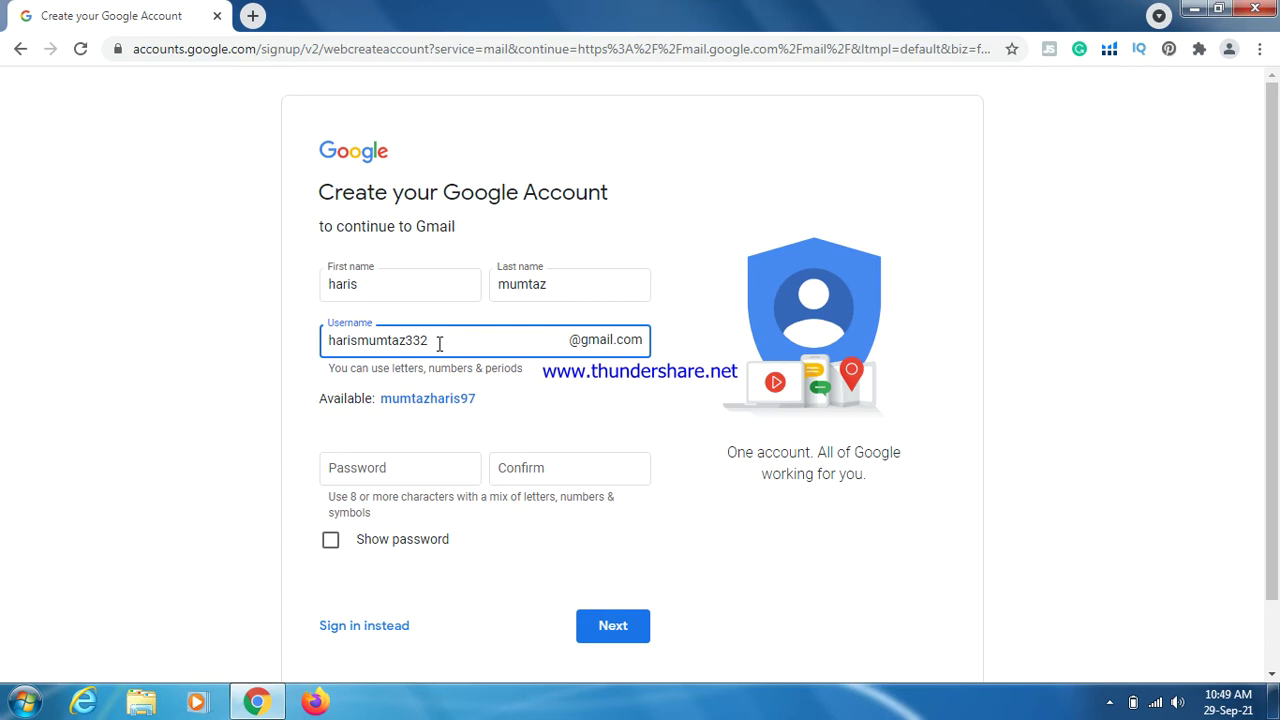
- Change the username's trailing digits to 786 and check its availability
{"action": "key", "text": "BackSpace"}
{"action": "key", "text": "BackSpace"}
{"action": "key", "text": "BackSpace"}
{"action": "type", "text": "786"}
{"action": "left_click", "coordinate": [556, 396]}
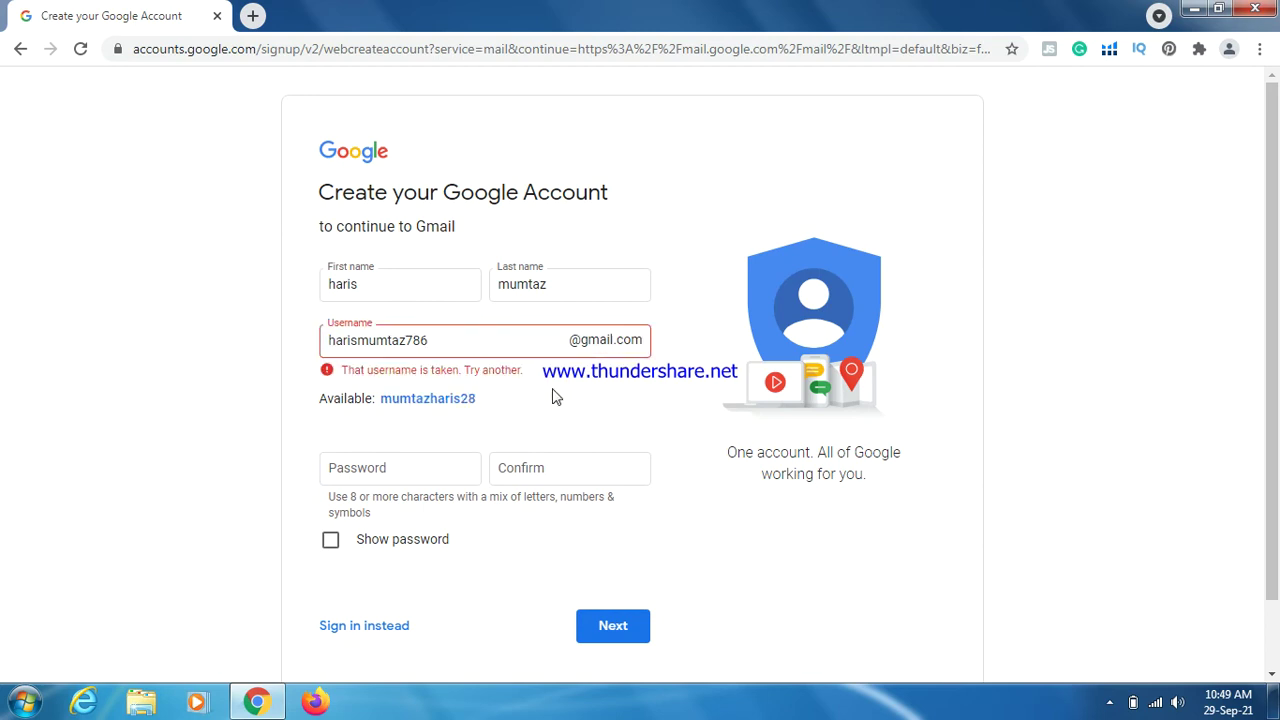
- Replace the taken 786 ending with 332 and let the username be rechecked
{"action": "left_click", "coordinate": [466, 340]}
{"action": "left_click_drag", "start_coordinate": [442, 338], "coordinate": [405, 340]}
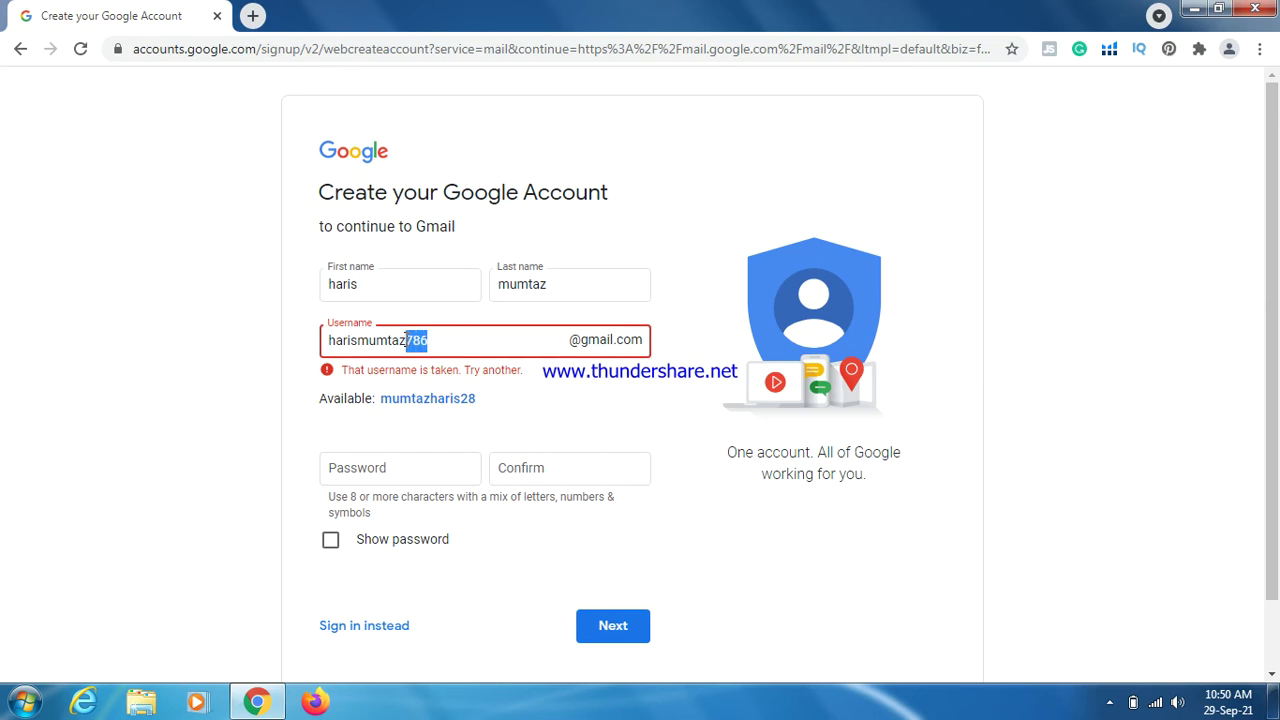
{"action": "key", "text": "BackSpace"}
{"action": "type", "text": "332"}
{"action": "left_click", "coordinate": [534, 392]}
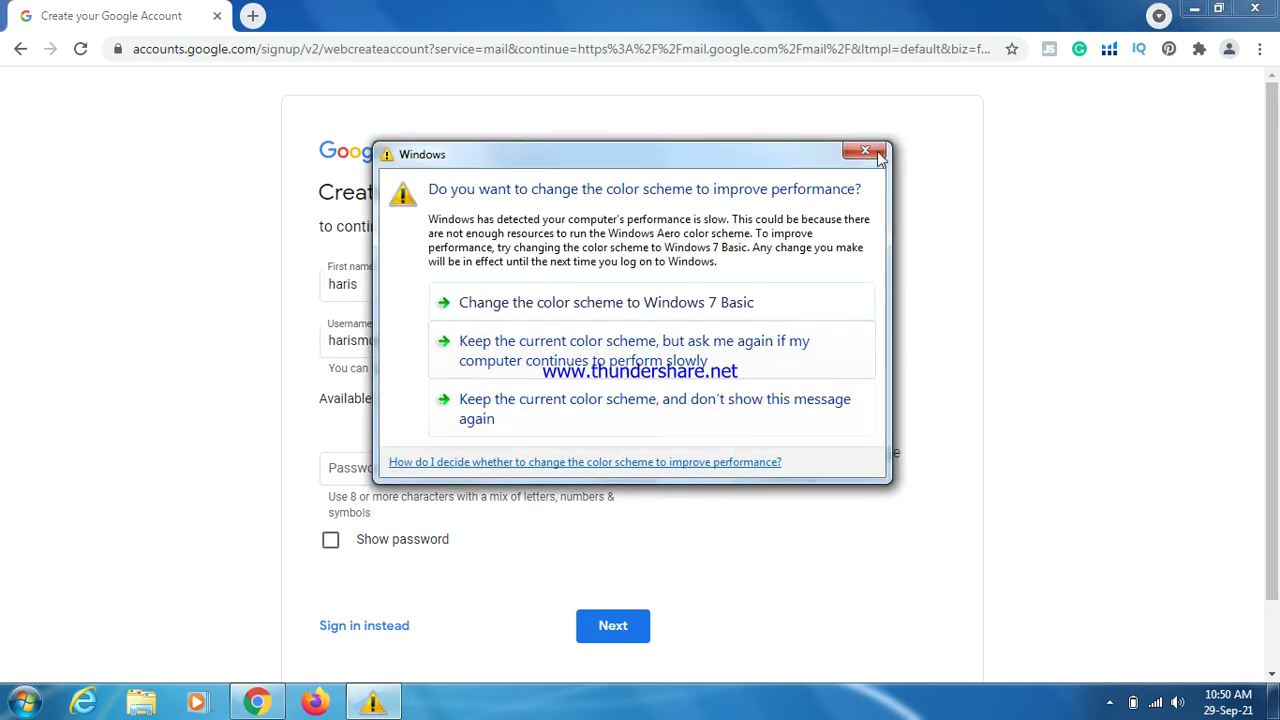
- Dismiss the Windows colour-scheme performance prompt
{"action": "left_click", "coordinate": [876, 154]}
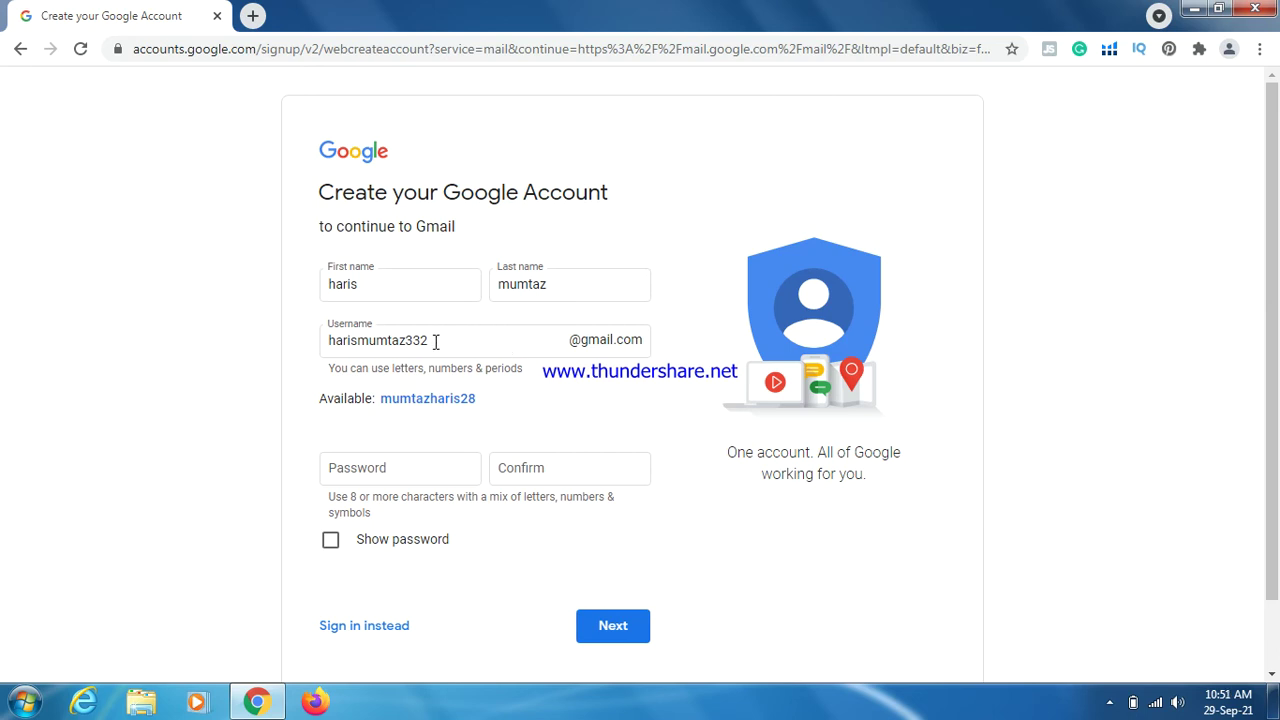
- Trim the username's ending, then adopt one of Google's available suggested usernames instead
{"action": "left_click_drag", "start_coordinate": [437, 341], "coordinate": [413, 340]}
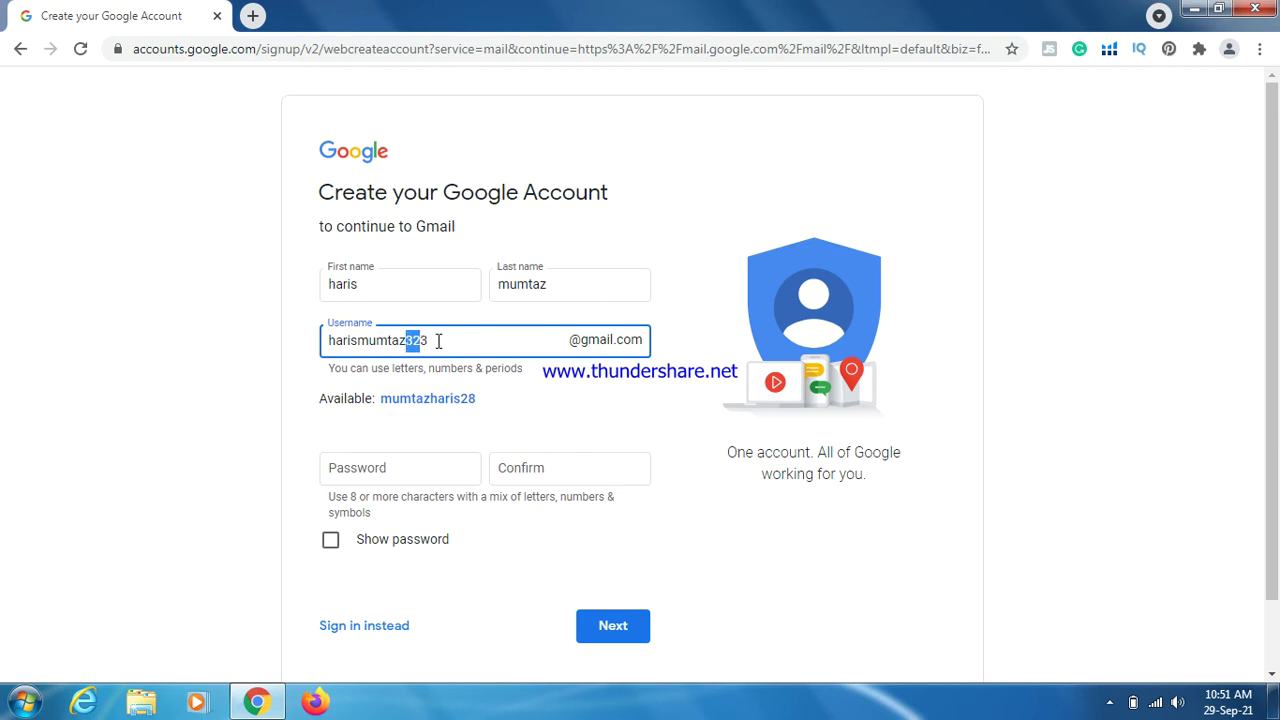
{"action": "left_click", "coordinate": [437, 341]}
{"action": "left_click_drag", "start_coordinate": [427, 341], "coordinate": [406, 341]}
{"action": "key", "text": "BackSpace"}
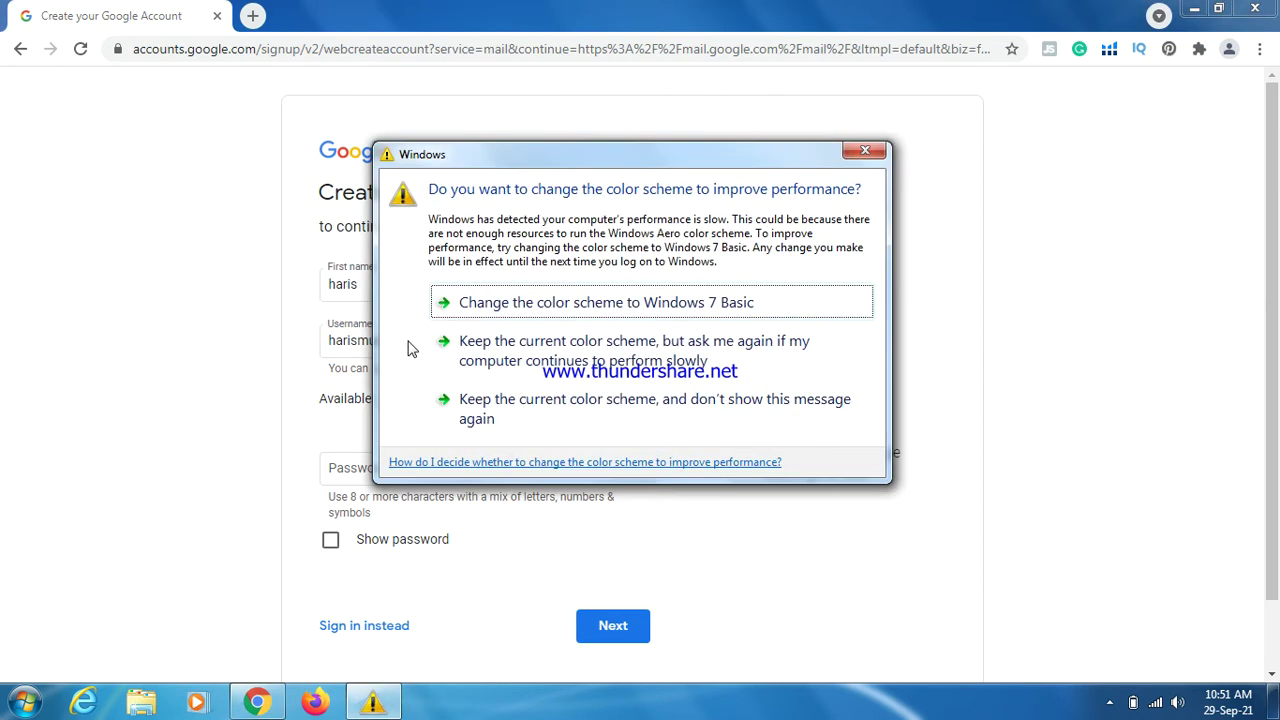
{"action": "left_click", "coordinate": [866, 150]}
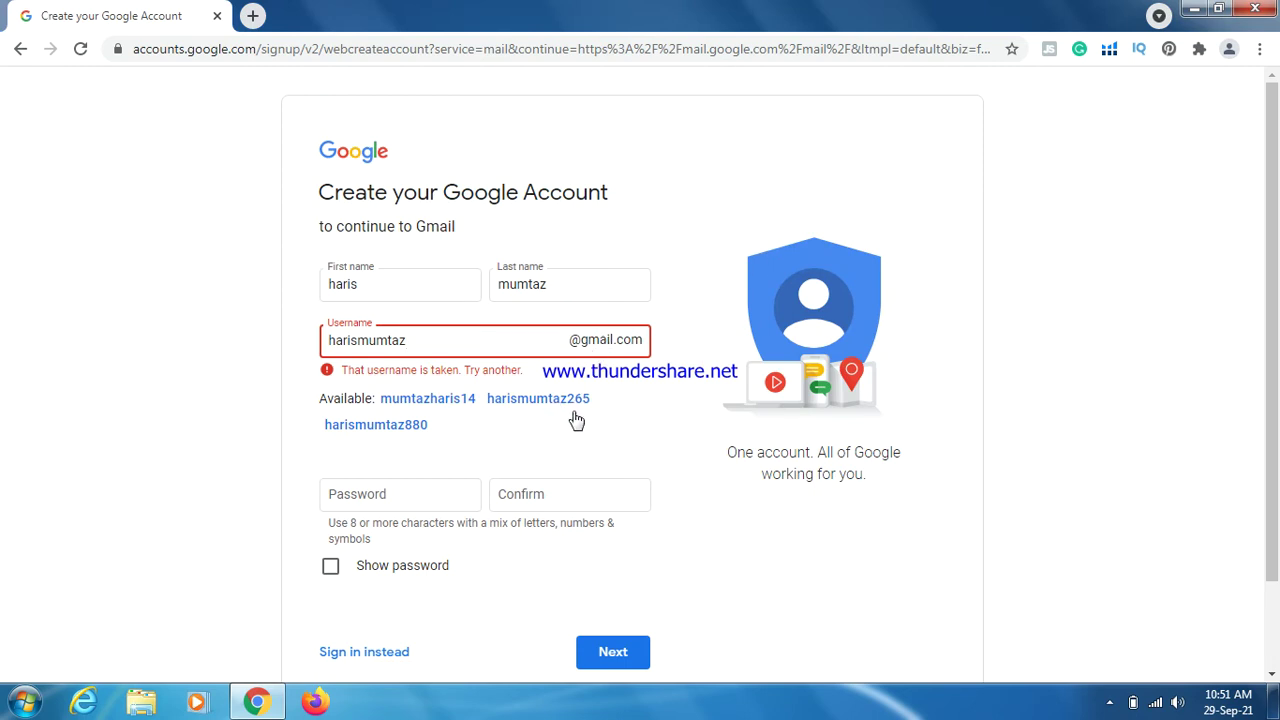
{"action": "left_click", "coordinate": [409, 428]}
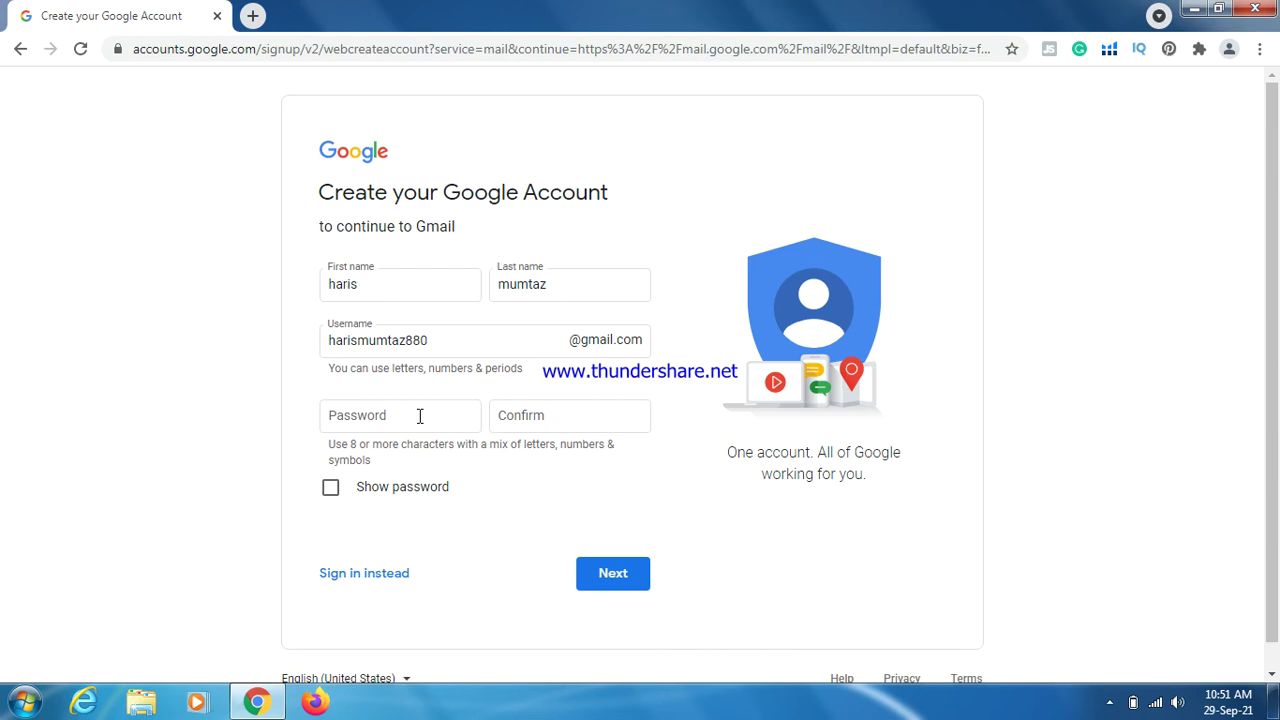
- Enter a password, turn on Show password, and retype it as a new password
{"action": "left_click", "coordinate": [418, 417]}
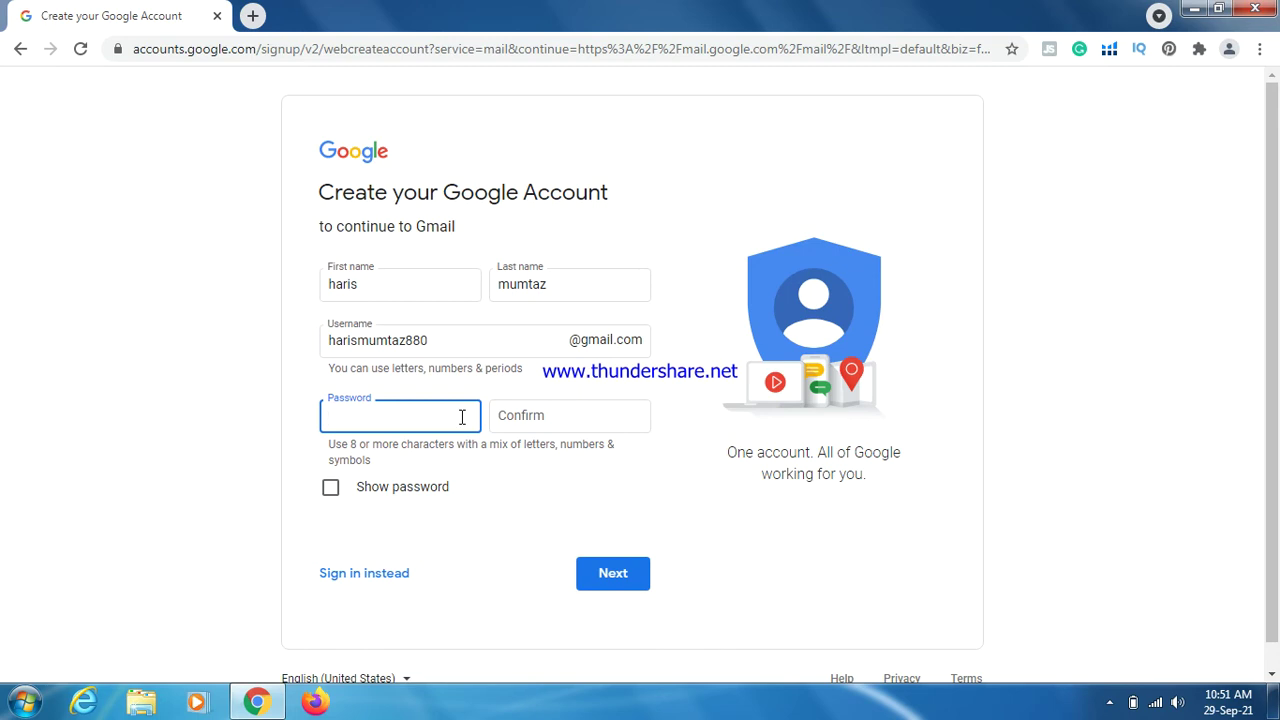
{"action": "left_click", "coordinate": [454, 415]}
{"action": "type", "text": "•••••"}
{"action": "left_click", "coordinate": [330, 488]}
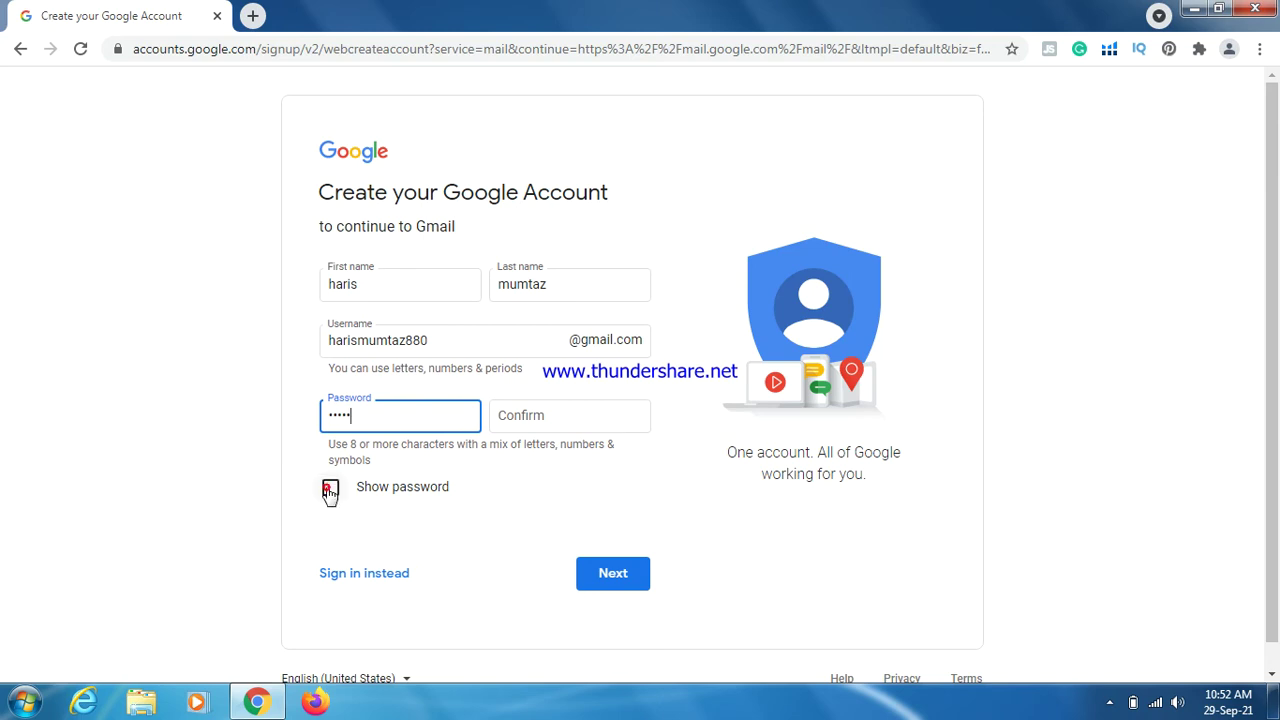
{"action": "left_click", "coordinate": [376, 417]}
{"action": "key", "text": "BackSpace"}
{"action": "key", "text": "BackSpace"}
{"action": "key", "text": "BackSpace"}
{"action": "key", "text": "BackSpace"}
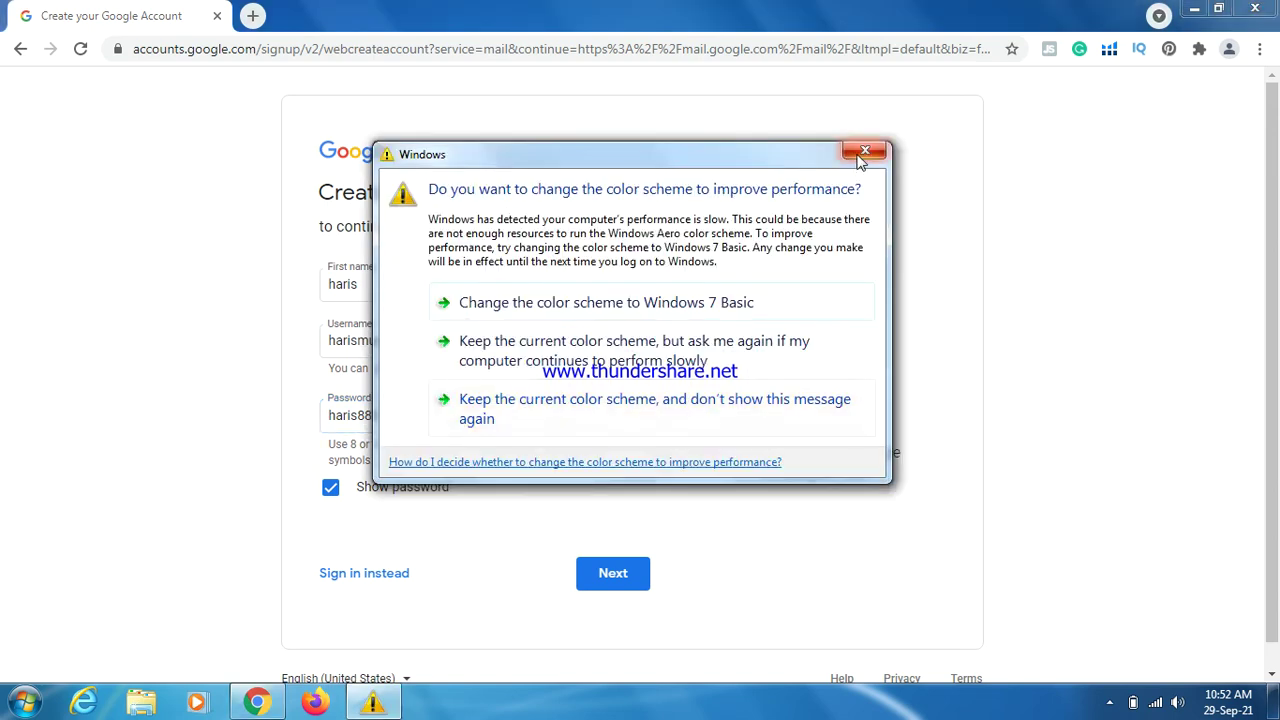
- Repeat the password in the Confirm field and submit the form, which is rejected as too weak
{"action": "left_click", "coordinate": [862, 153]}
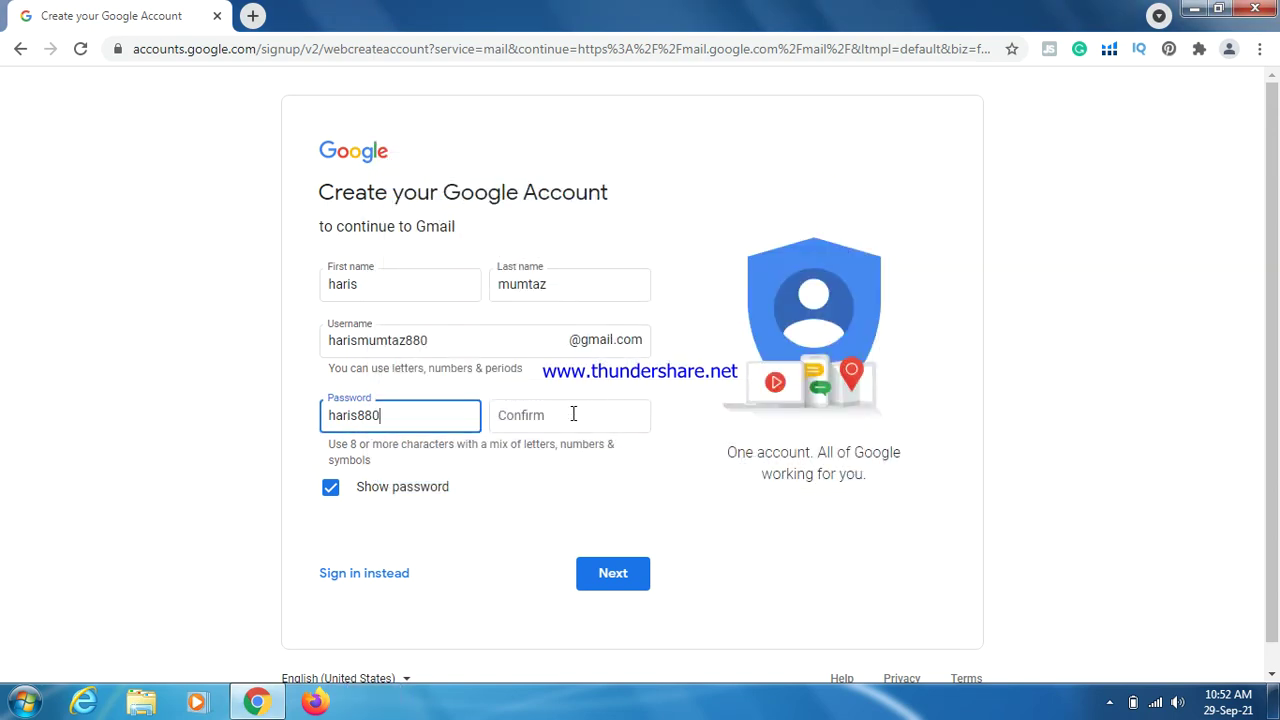
{"action": "left_click", "coordinate": [573, 414]}
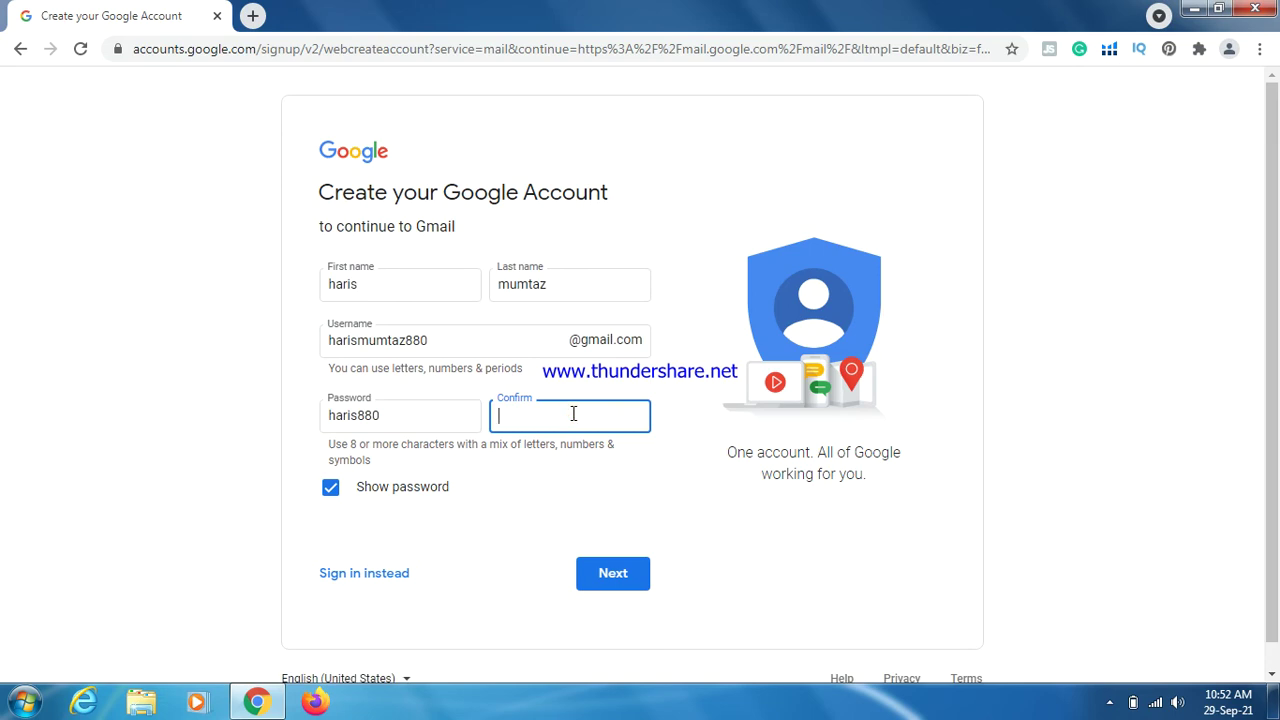
{"action": "left_click", "coordinate": [622, 578]}
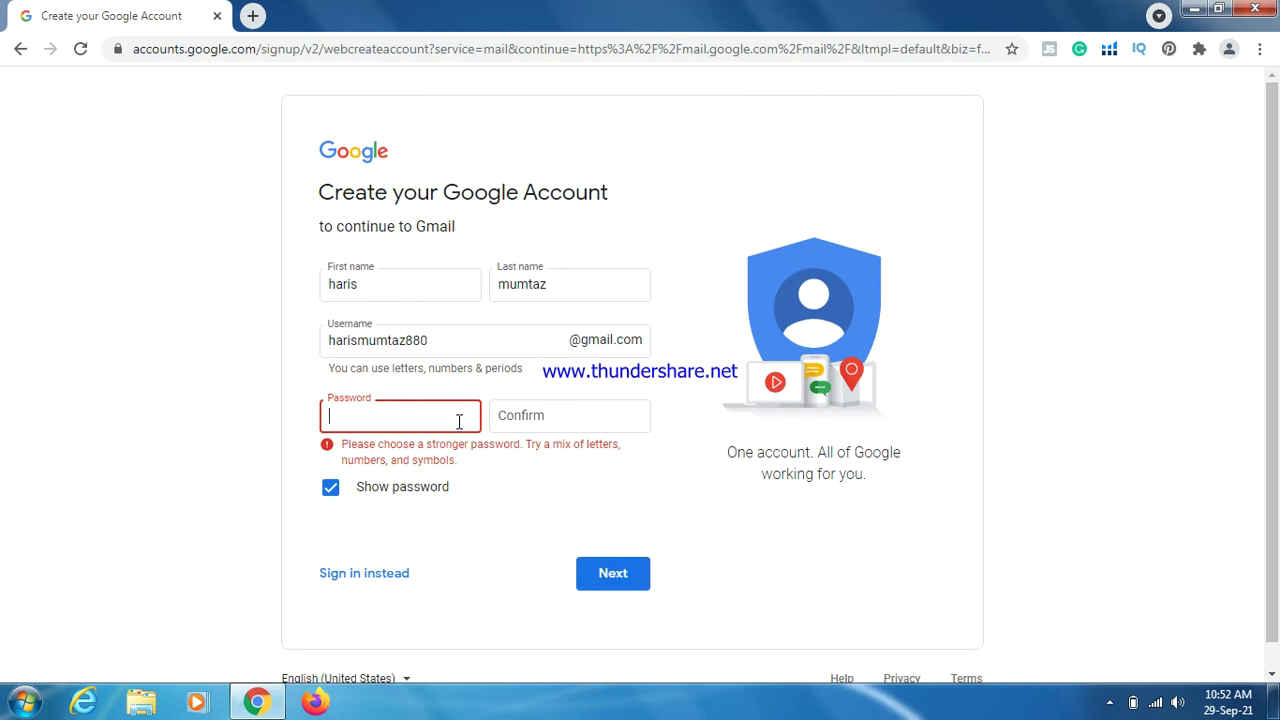
- Enter a stronger password with a capital letter and digits in both Password and Confirm
{"action": "left_click", "coordinate": [459, 421]}
{"action": "left_click", "coordinate": [446, 413]}
{"action": "left_click", "coordinate": [559, 412]}
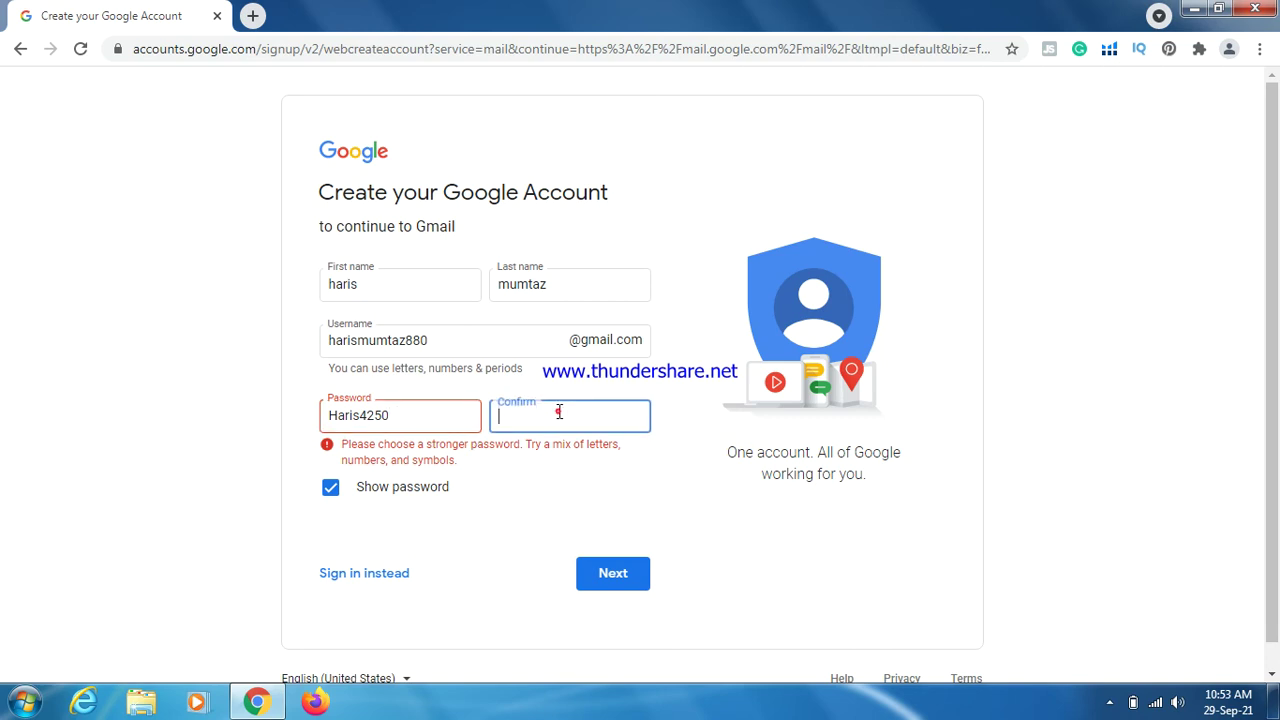
{"action": "type", "text": "ha"}
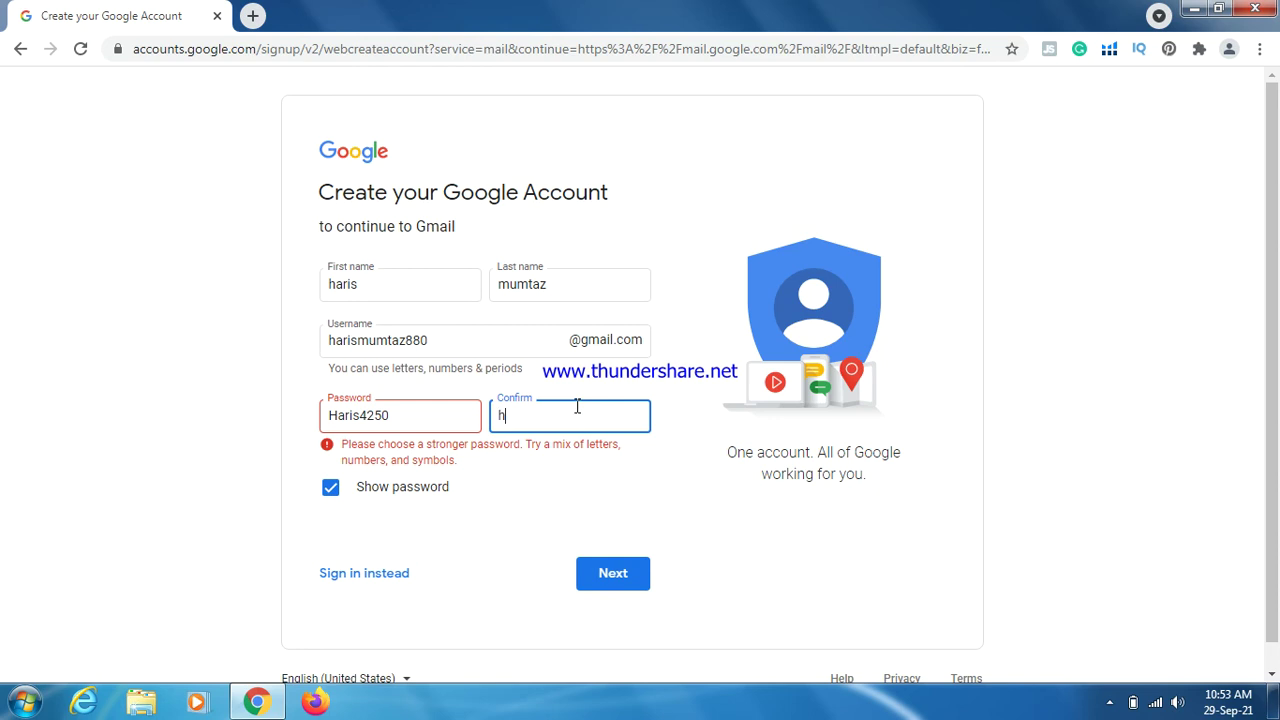
{"action": "key", "text": "BackSpace"}
{"action": "key", "text": "BackSpace"}
{"action": "left_click", "coordinate": [637, 462]}
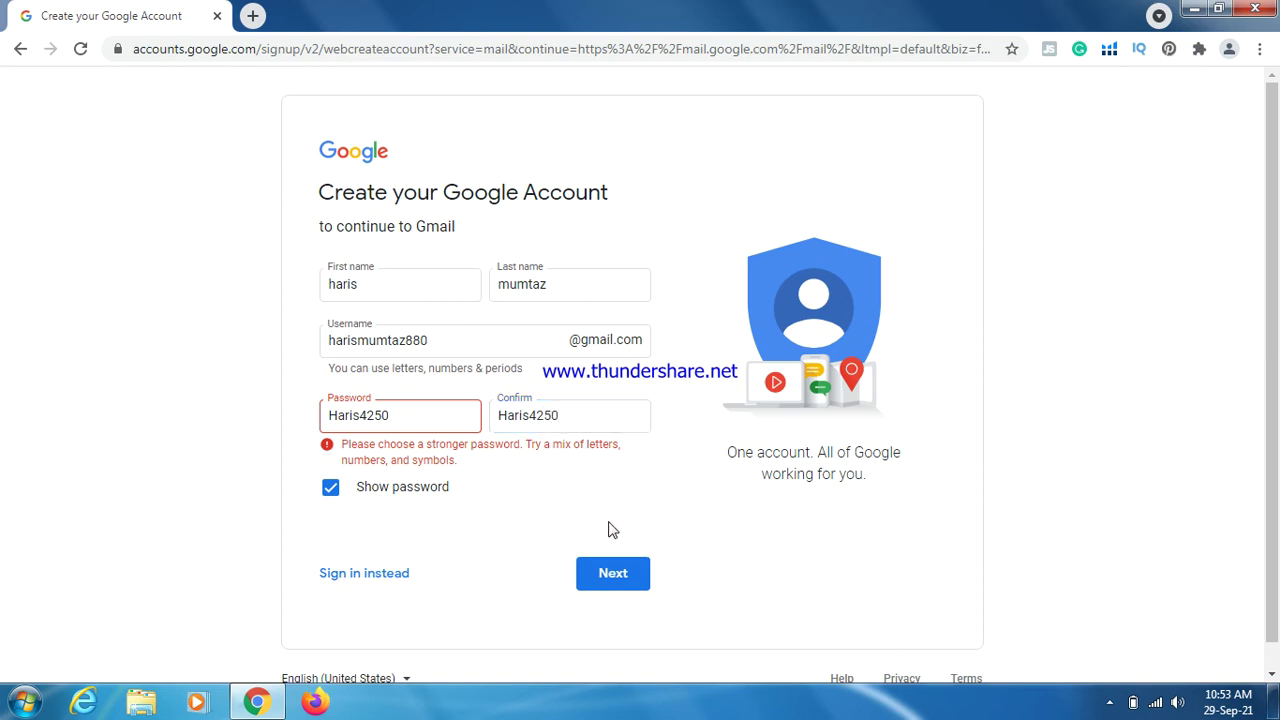
- Submit the form, then send a Pakistan (+92) mobile number to receive an SMS code
{"action": "left_click", "coordinate": [613, 574]}
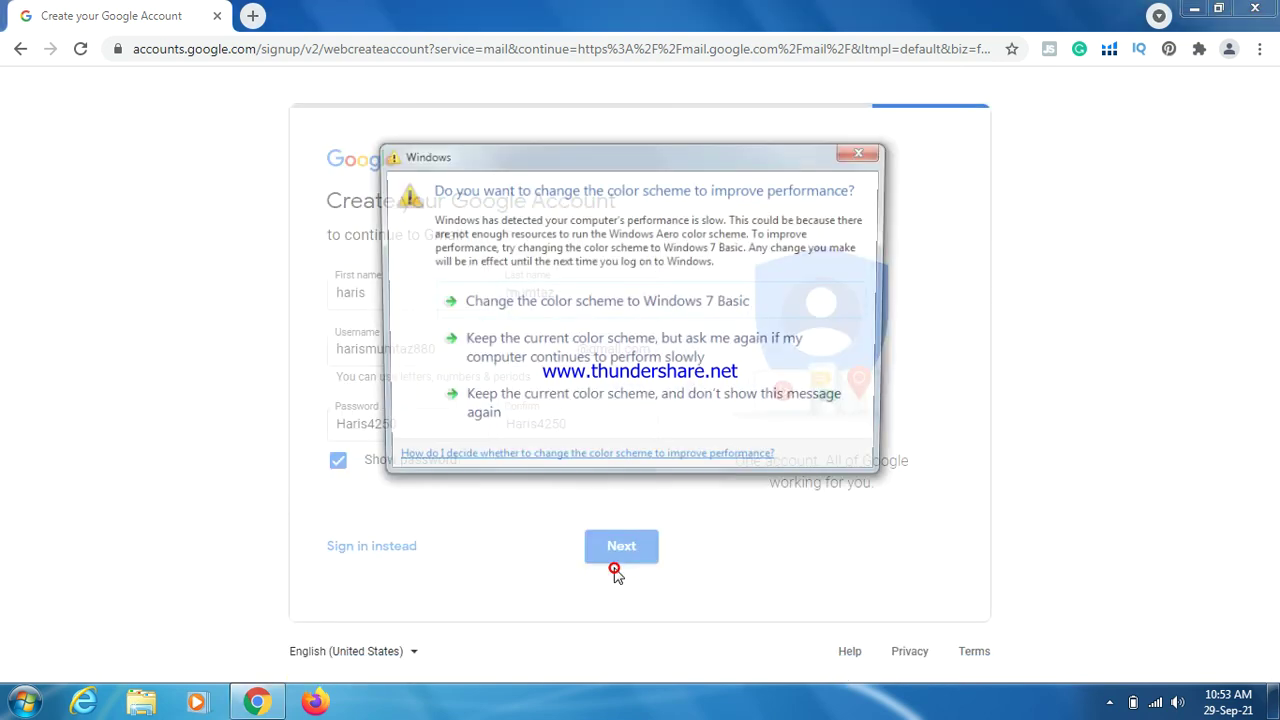
{"action": "left_click", "coordinate": [866, 152]}
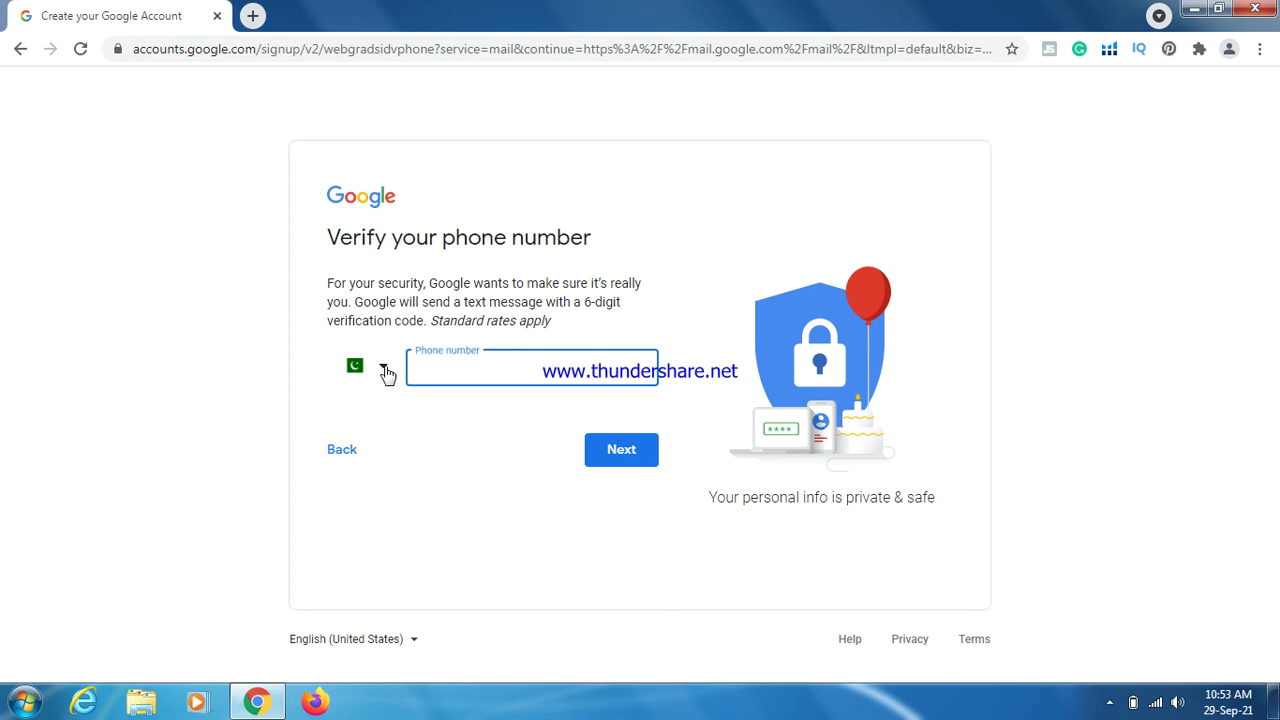
{"action": "left_click", "coordinate": [387, 372]}
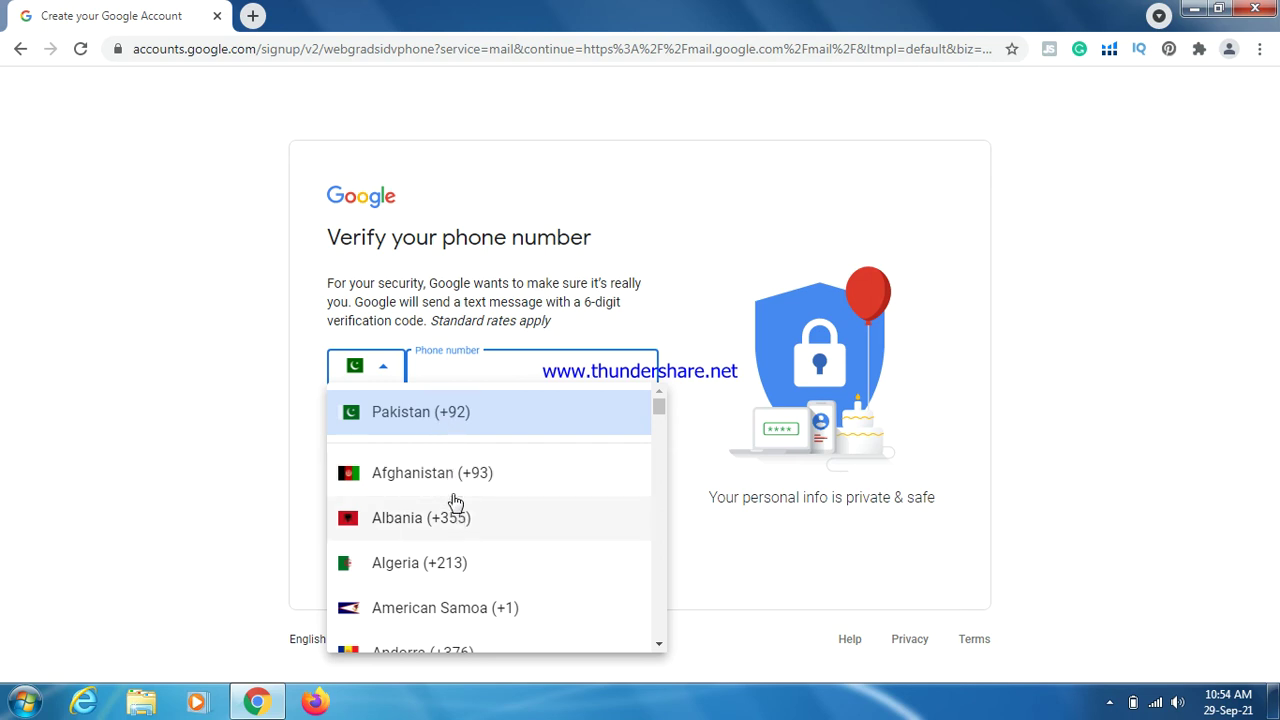
{"action": "left_click", "coordinate": [450, 424]}
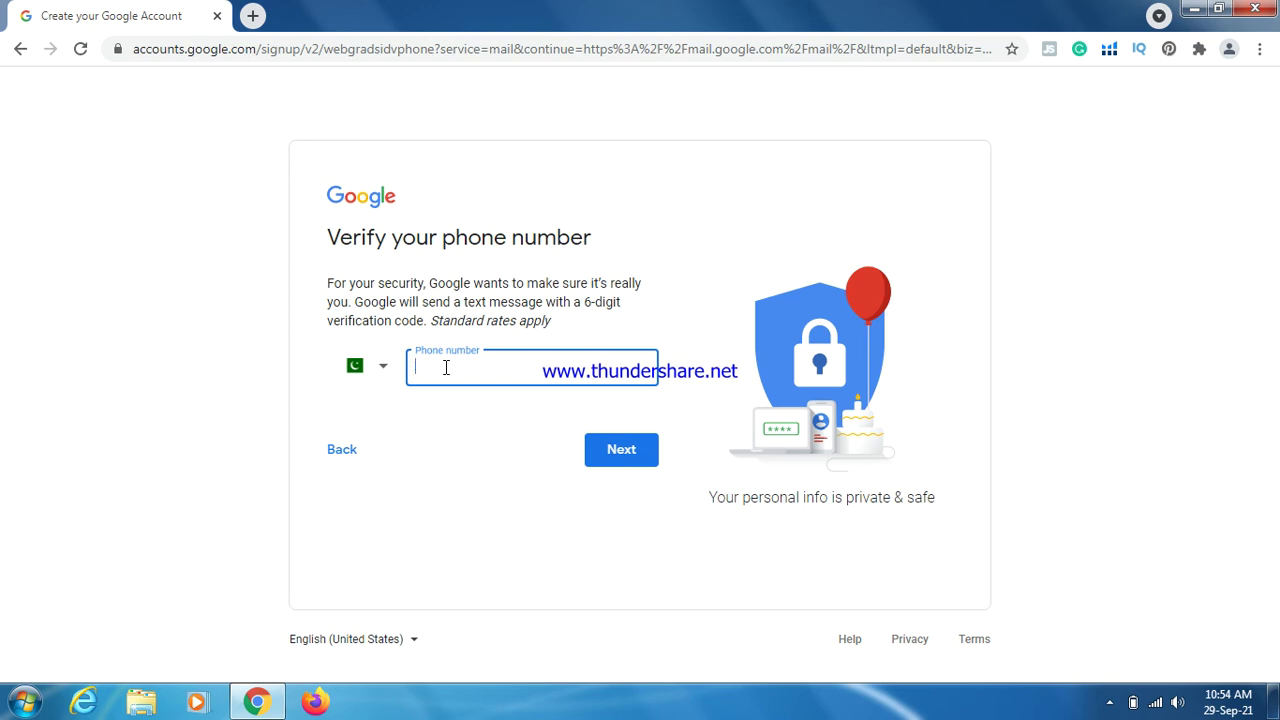
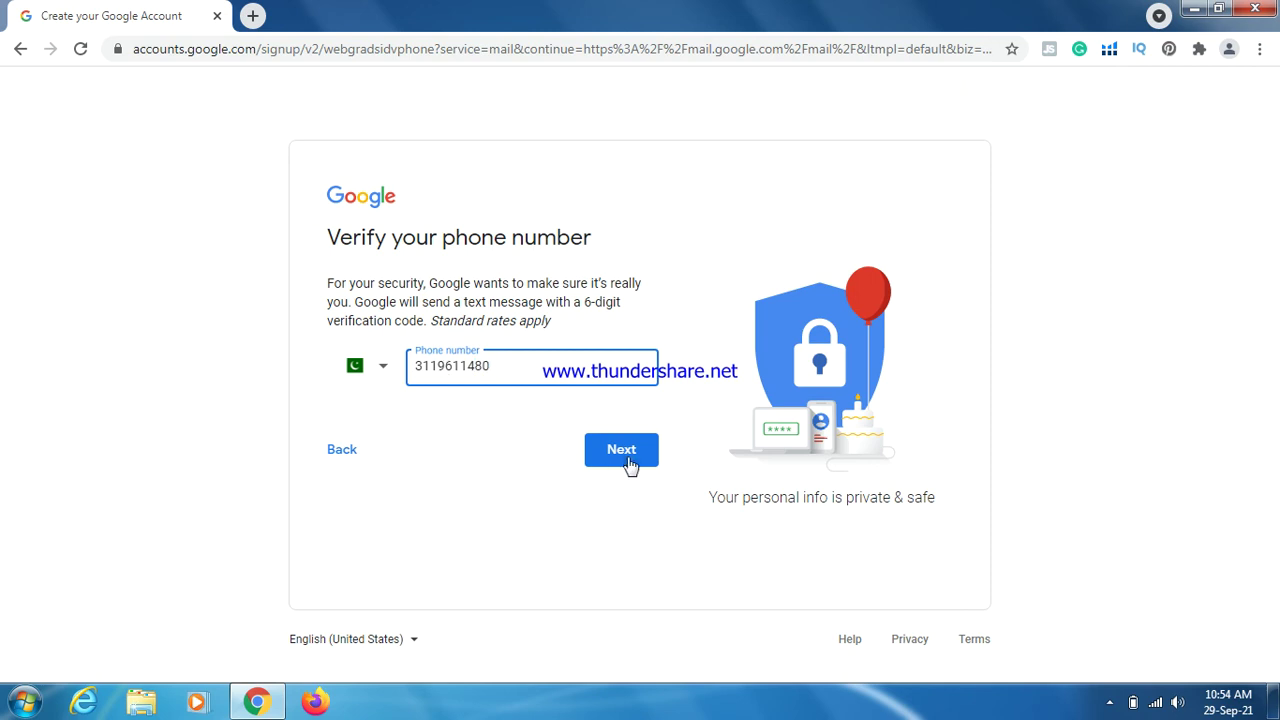
{"action": "left_click", "coordinate": [627, 456]}
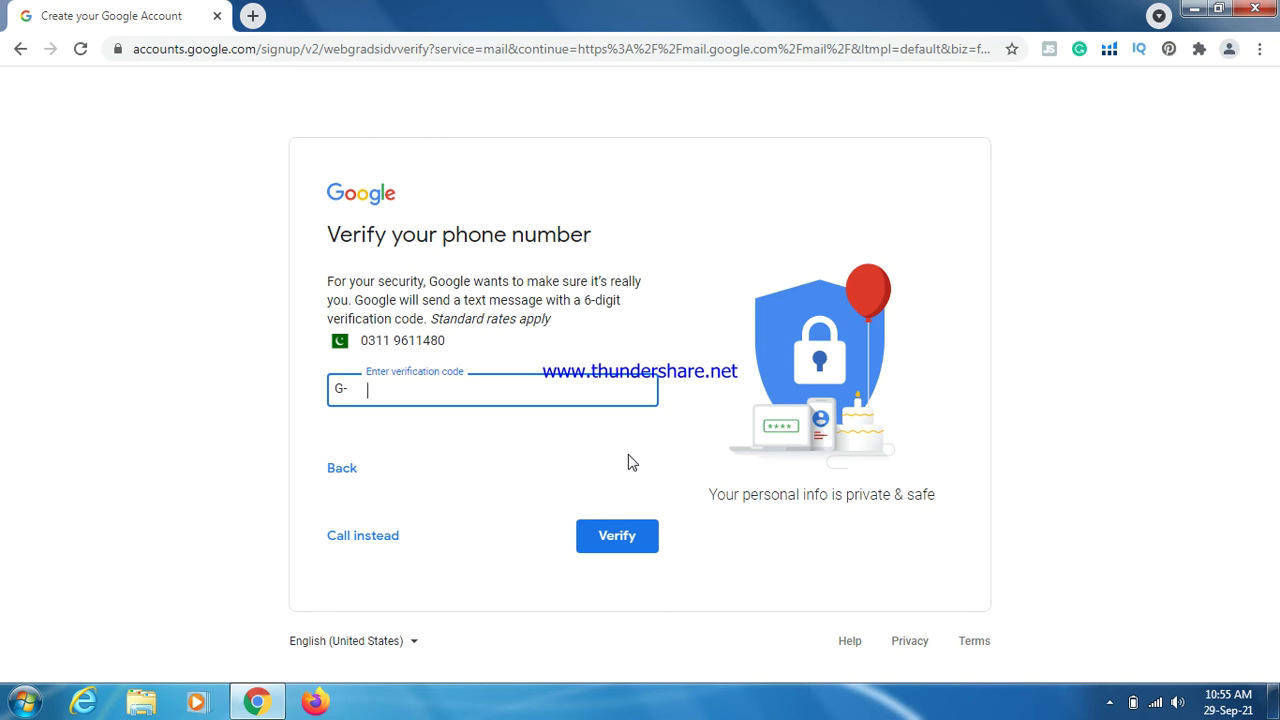
- Enter the six-digit SMS verification code and submit it to verify the phone number
{"action": "left_click", "coordinate": [622, 540]}
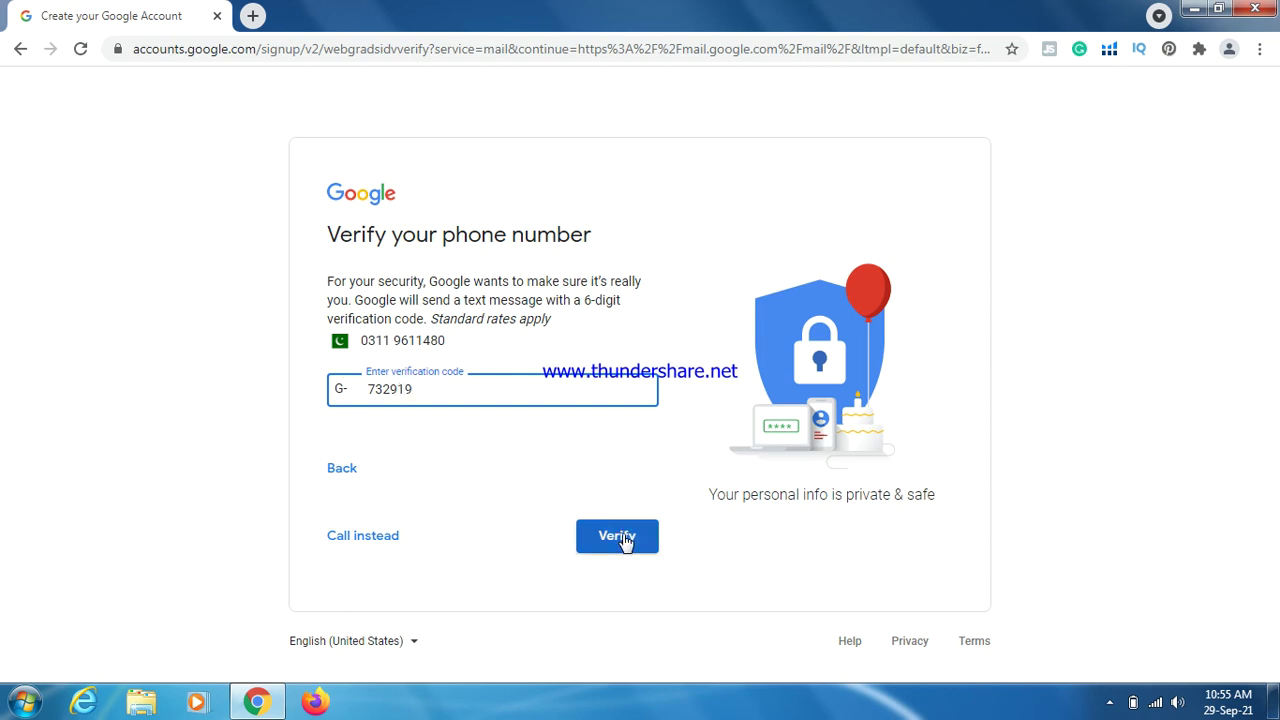